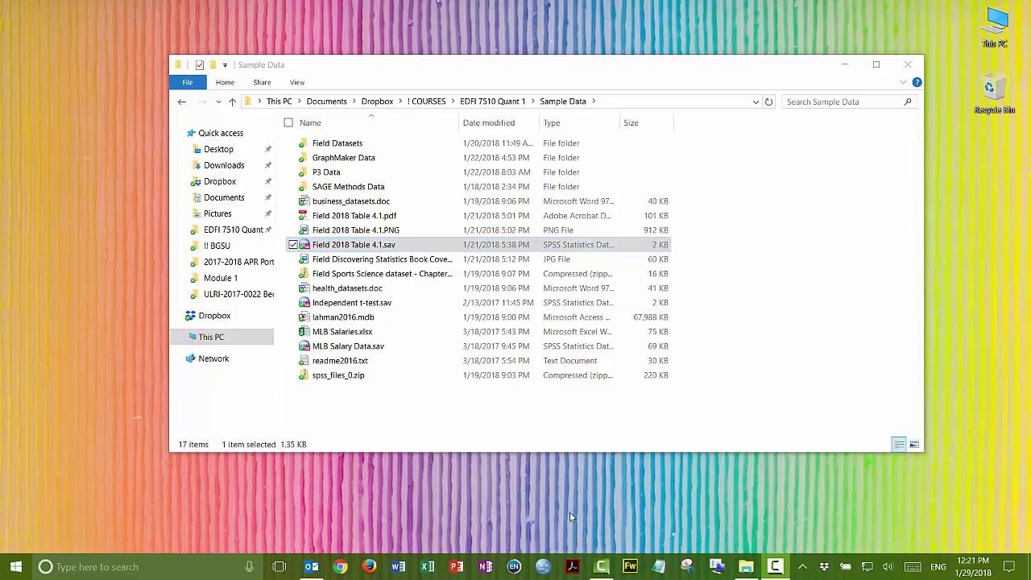
Switch to SPSS Statistics and open the data file Field 2018 Table 4.1.sav from the Sample Data folder.
{"action": "left_click", "coordinate": [543, 566]}
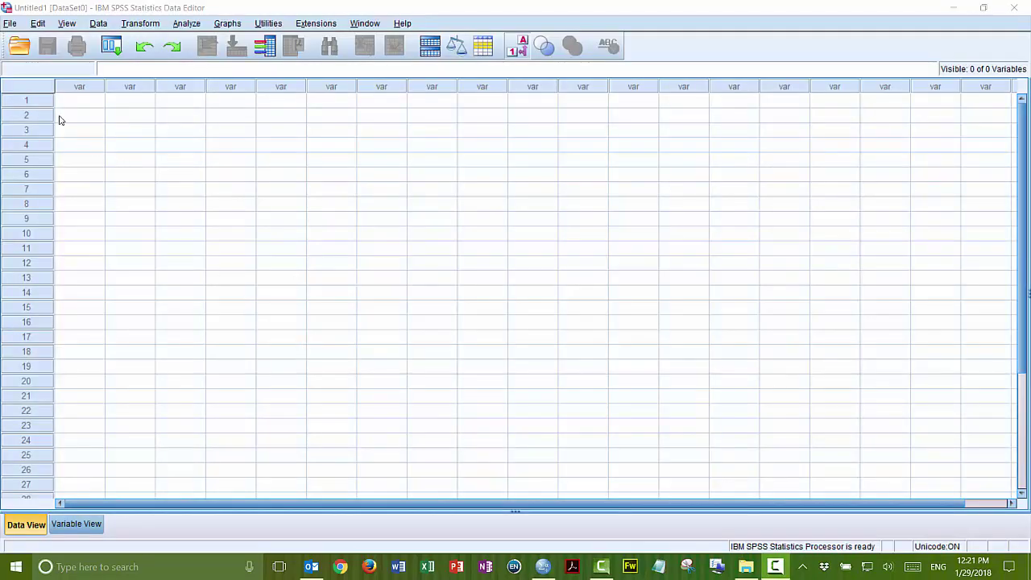
{"action": "left_click", "coordinate": [8, 24]}
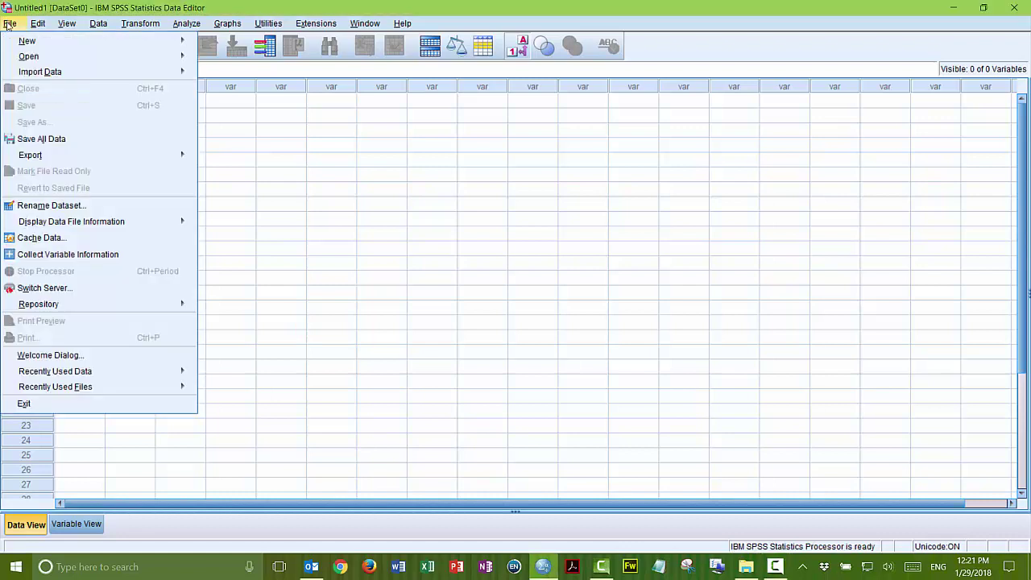
{"action": "mouse_move", "coordinate": [134, 61]}
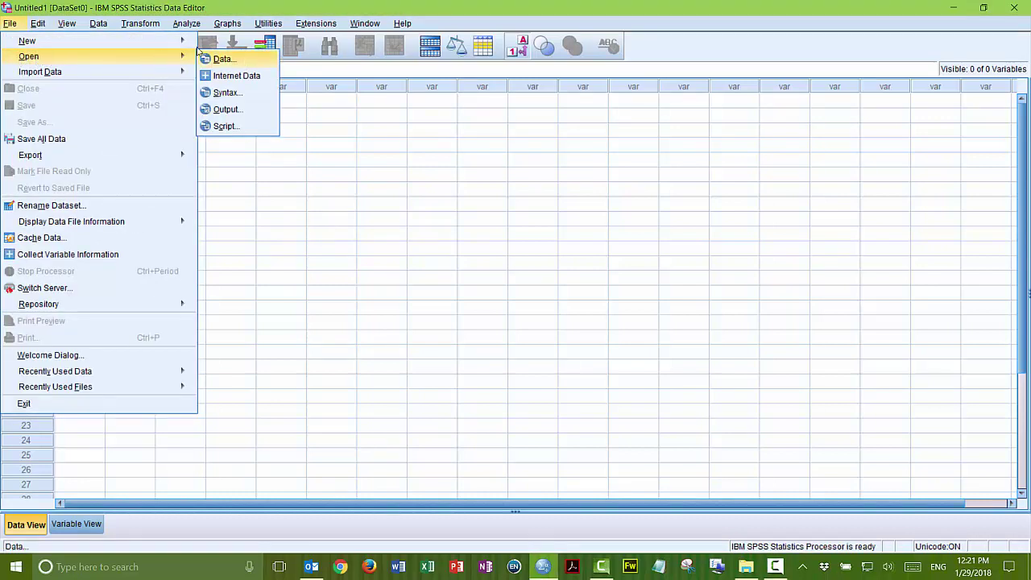
{"action": "left_click", "coordinate": [256, 62]}
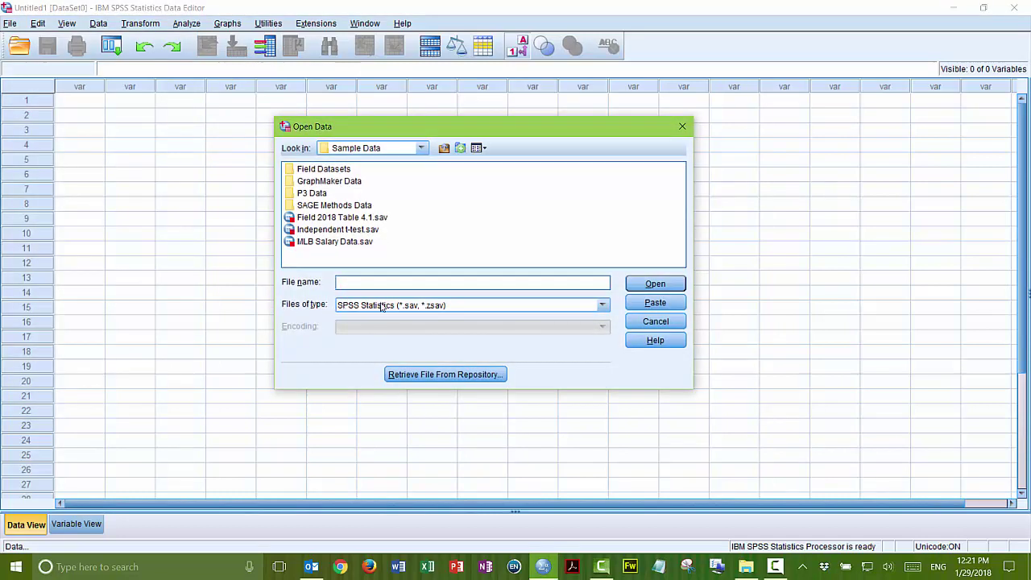
{"action": "left_click", "coordinate": [602, 306]}
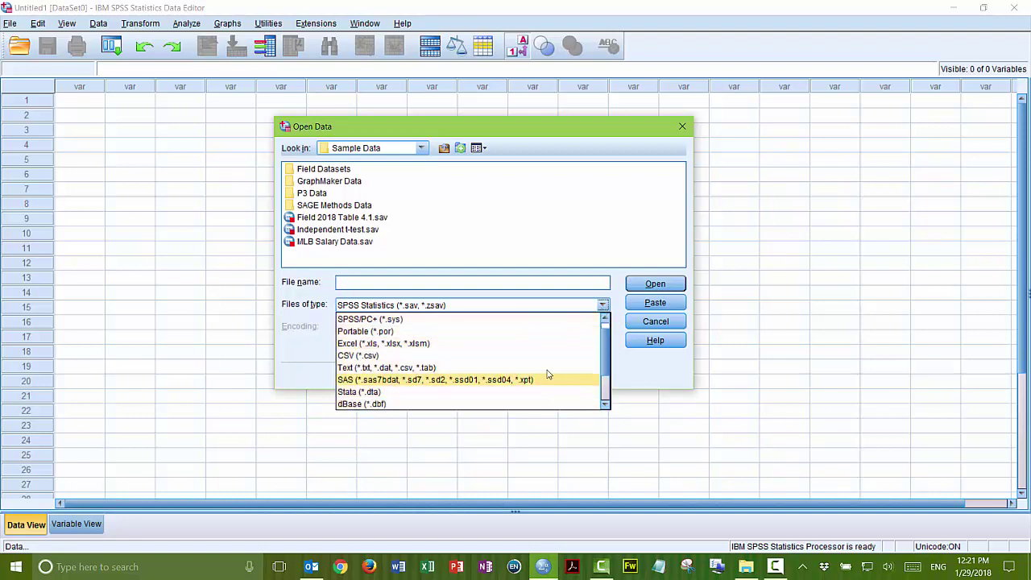
{"action": "left_click", "coordinate": [303, 349]}
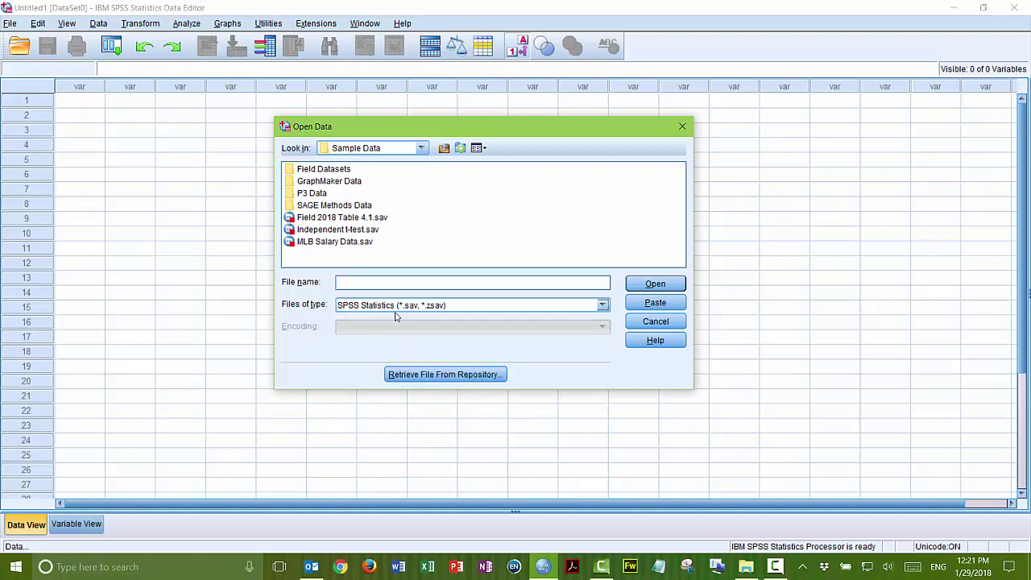
{"action": "left_click", "coordinate": [318, 219]}
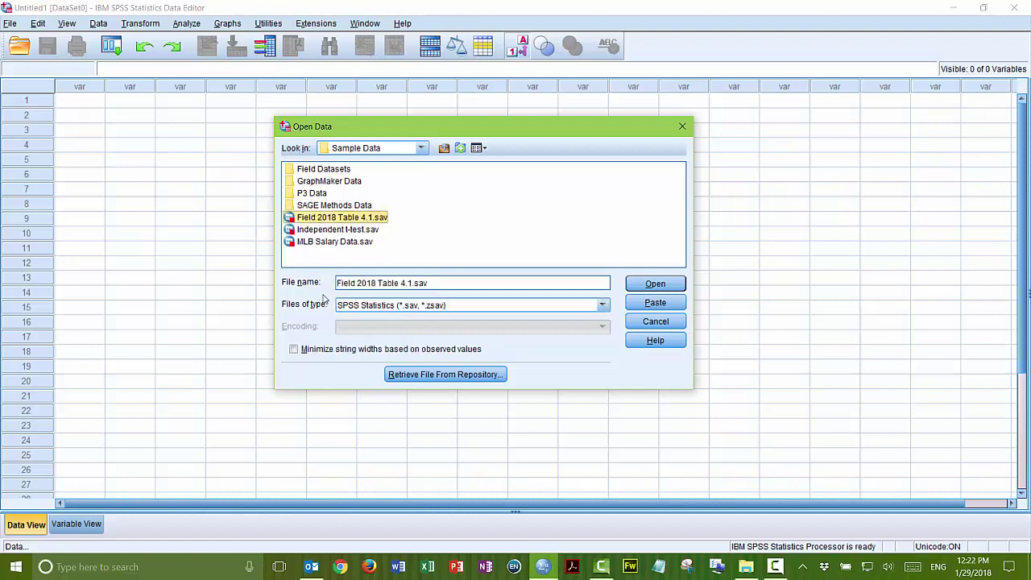
{"action": "left_click", "coordinate": [659, 284]}
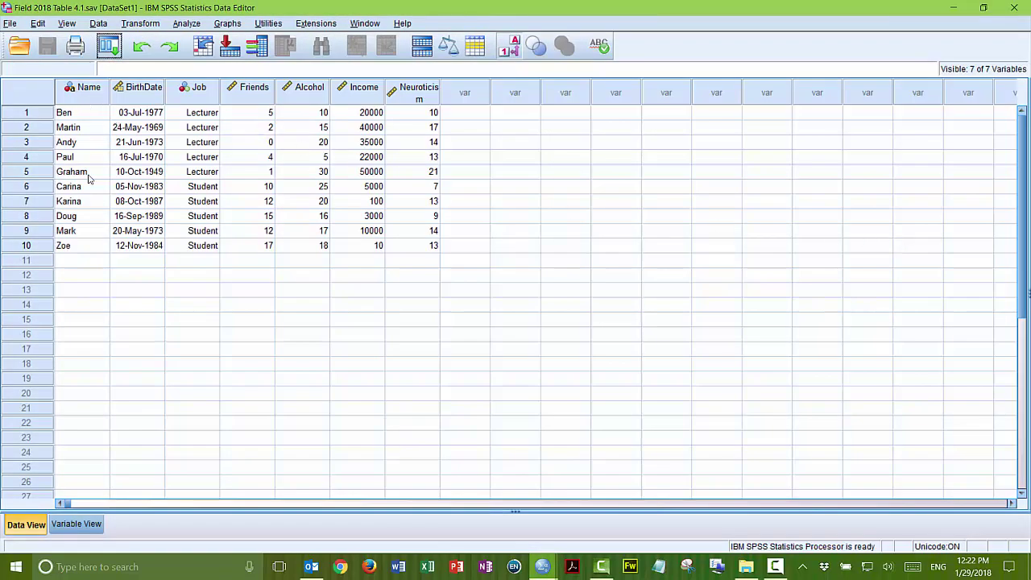
Start a Frequencies analysis and add Job as its variable.
{"action": "mouse_move", "coordinate": [189, 99]}
{"action": "left_click", "coordinate": [186, 25]}
{"action": "mouse_move", "coordinate": [265, 58]}
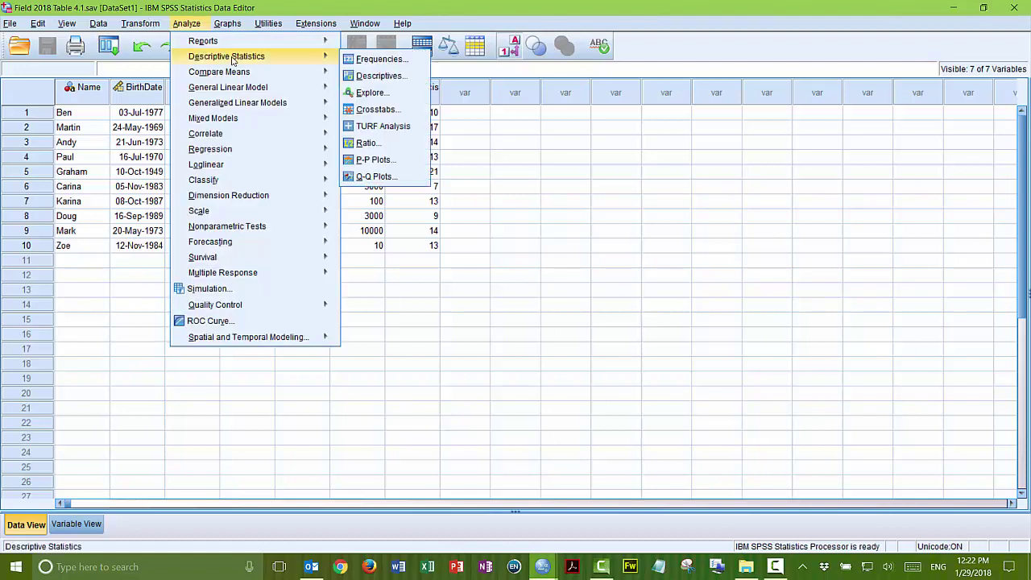
{"action": "left_click", "coordinate": [339, 53]}
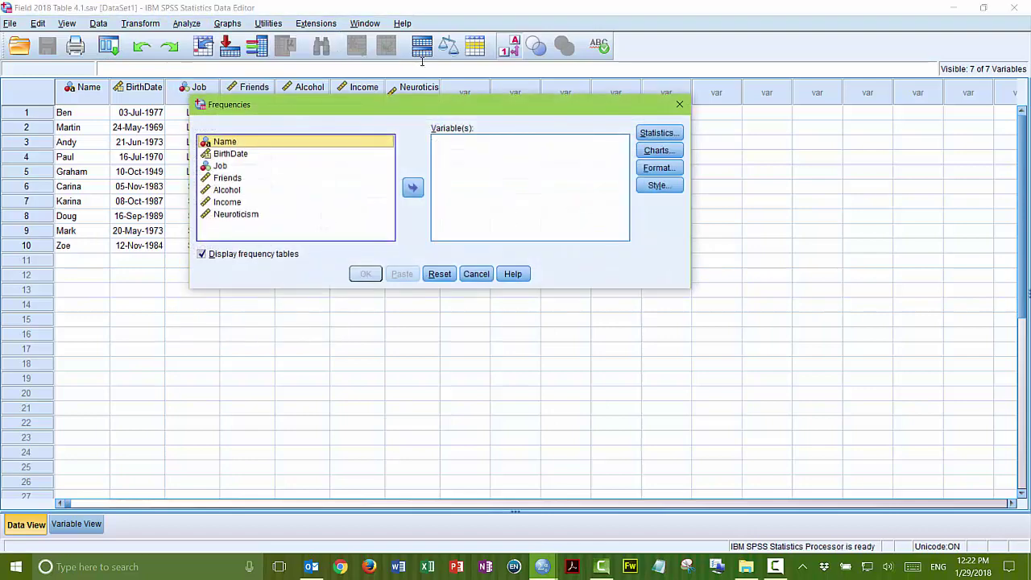
{"action": "left_click", "coordinate": [221, 166]}
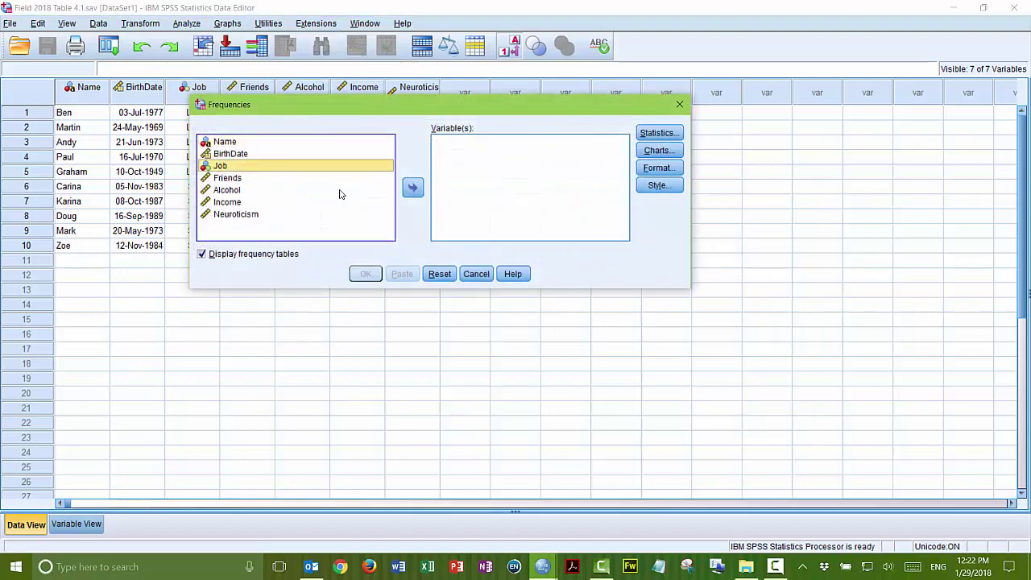
{"action": "left_click", "coordinate": [413, 187]}
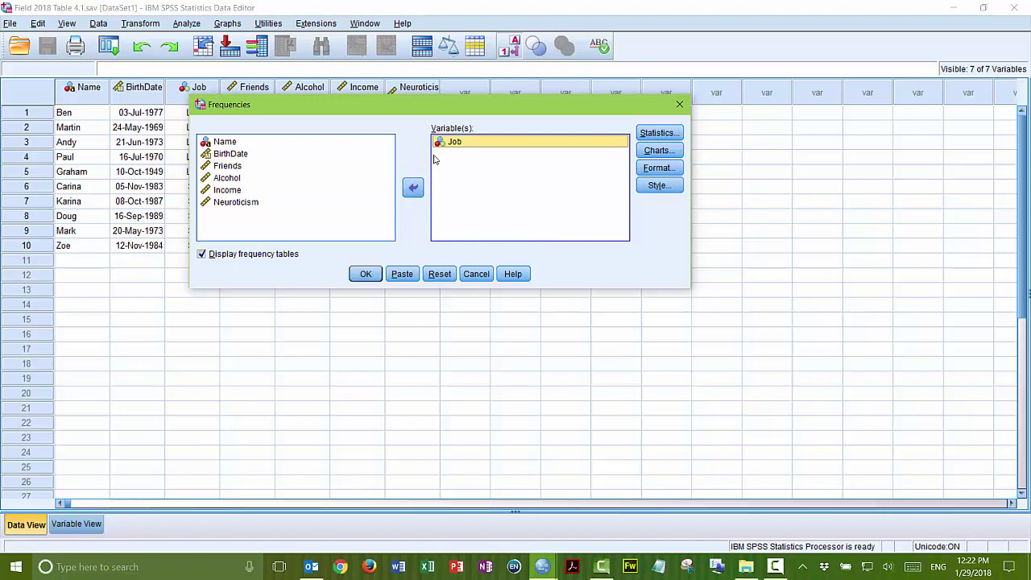
Take Job out of the Frequencies variables and add it back in.
{"action": "left_click", "coordinate": [456, 143]}
{"action": "left_click", "coordinate": [414, 189]}
{"action": "left_click", "coordinate": [413, 192]}
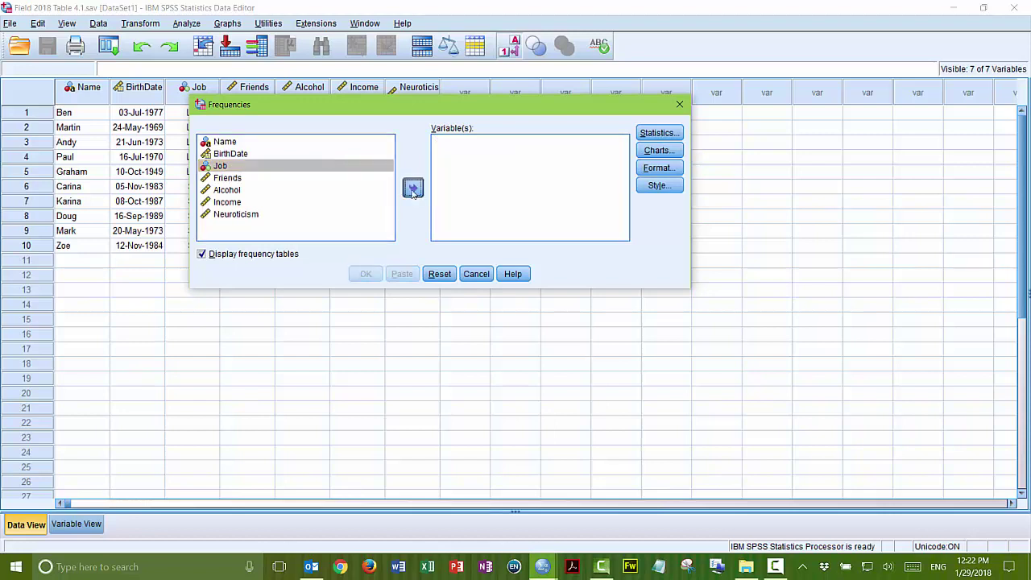
{"action": "left_click", "coordinate": [413, 187]}
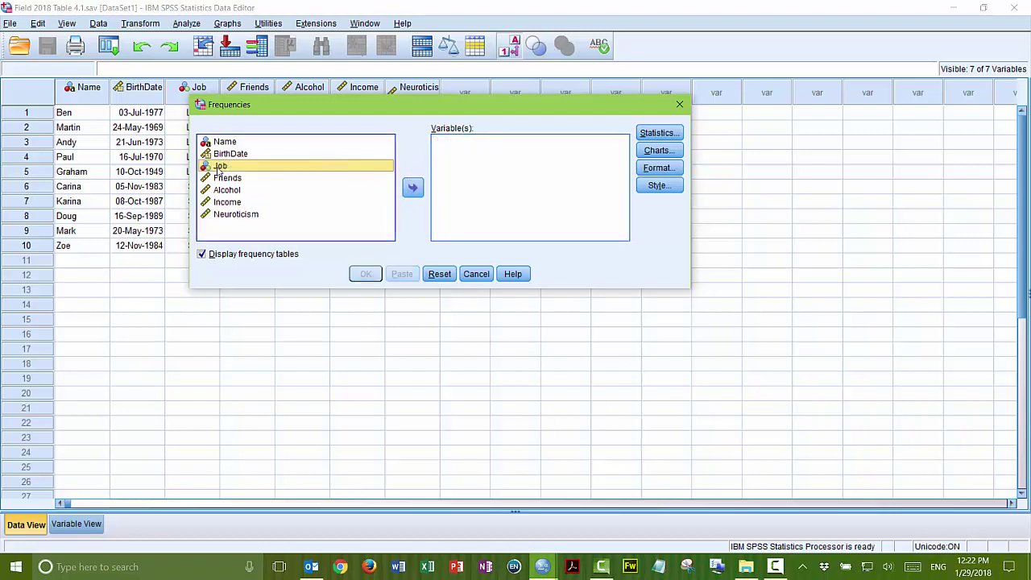
{"action": "left_click_drag", "start_coordinate": [220, 167], "coordinate": [452, 167]}
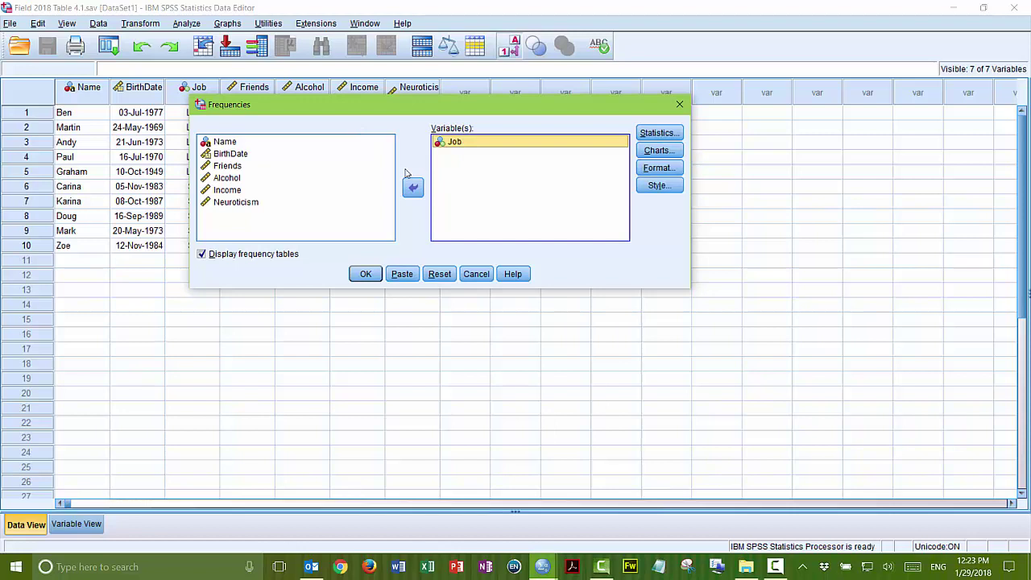
Review the Frequencies statistics, chart and format options, leave them at their defaults with no chart, and run the analysis for Job.
{"action": "left_click", "coordinate": [657, 133]}
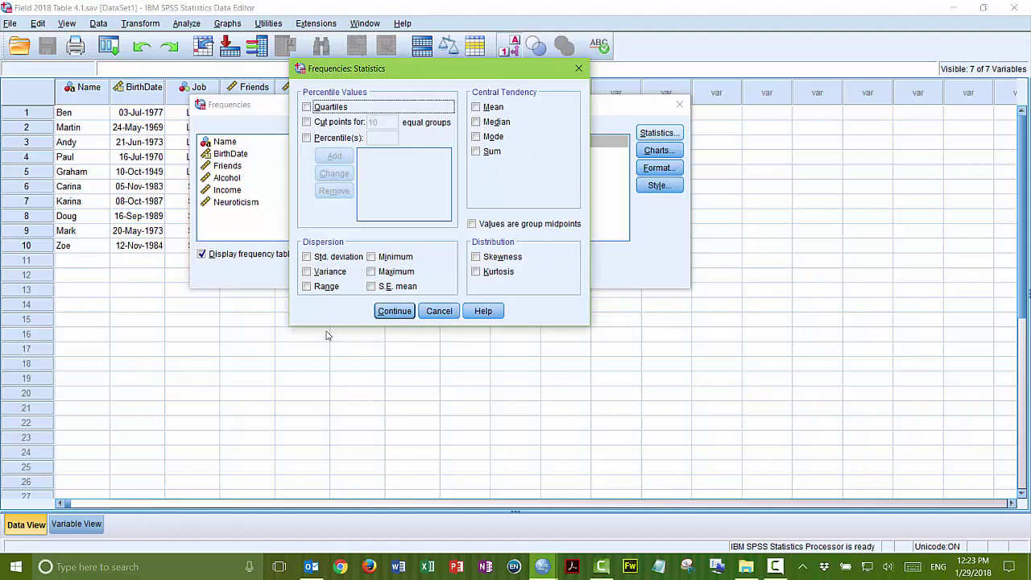
{"action": "left_click", "coordinate": [441, 312]}
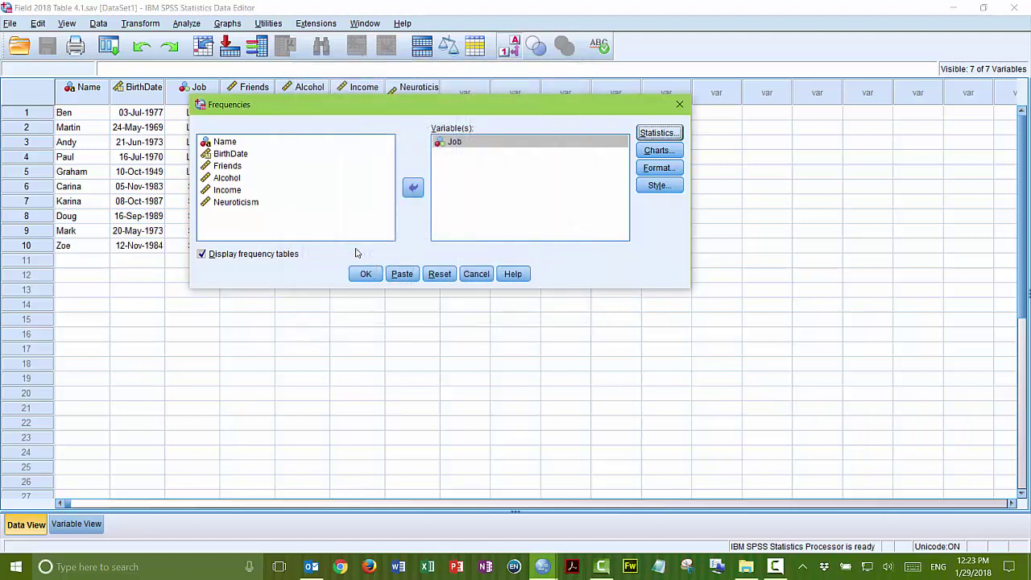
{"action": "left_click", "coordinate": [663, 155]}
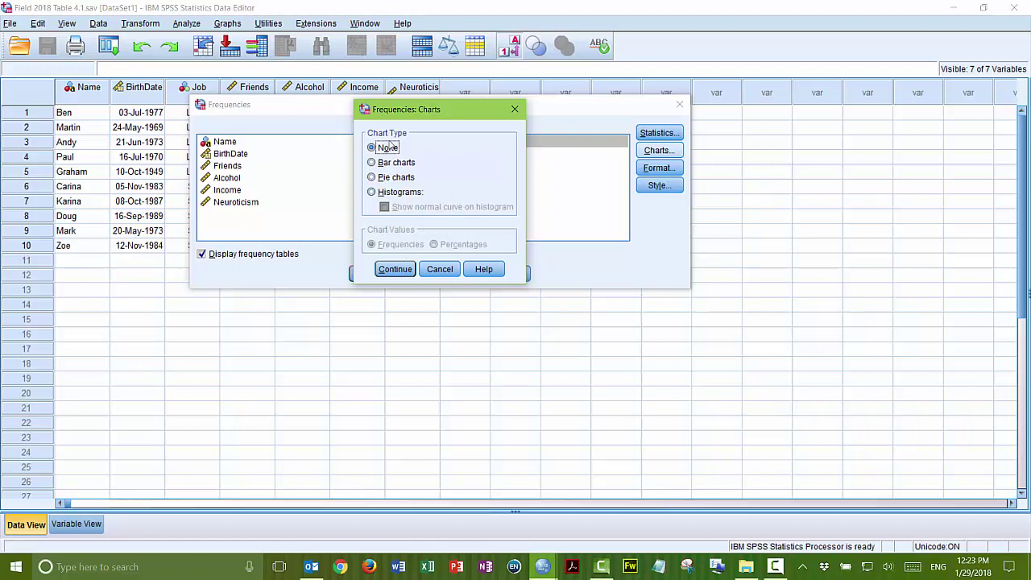
{"action": "left_click", "coordinate": [394, 269]}
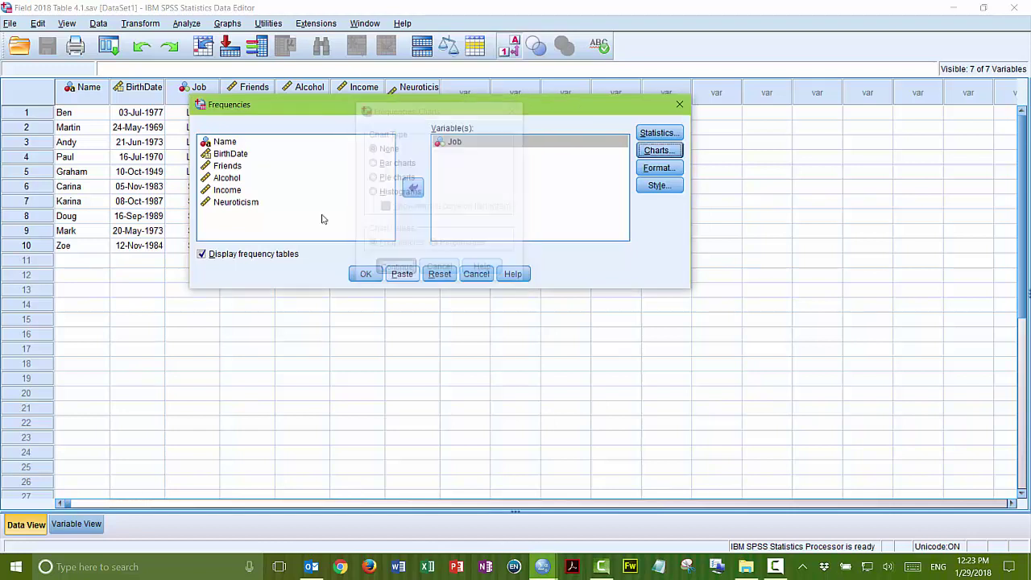
{"action": "left_click", "coordinate": [665, 167]}
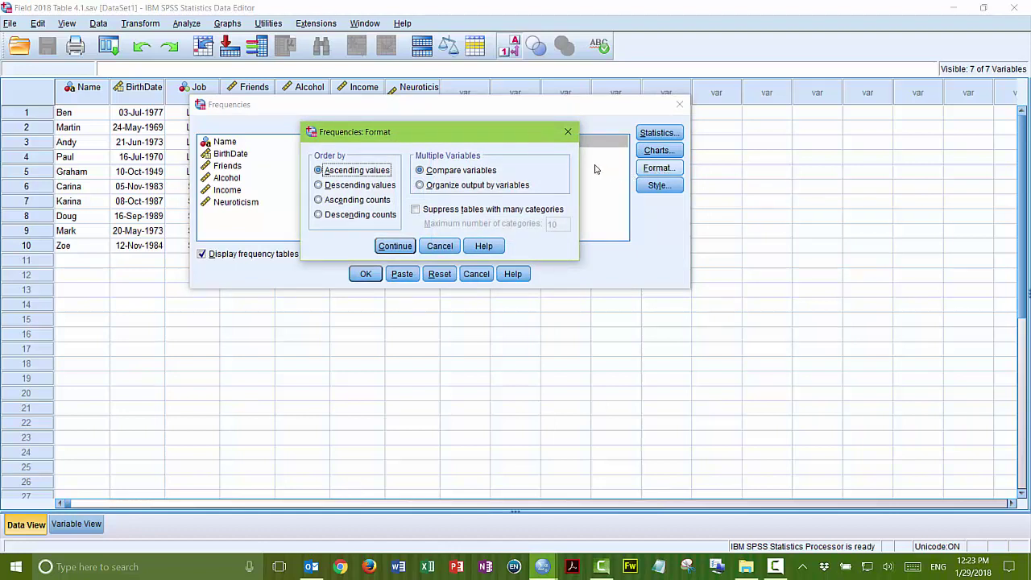
{"action": "left_click", "coordinate": [569, 132]}
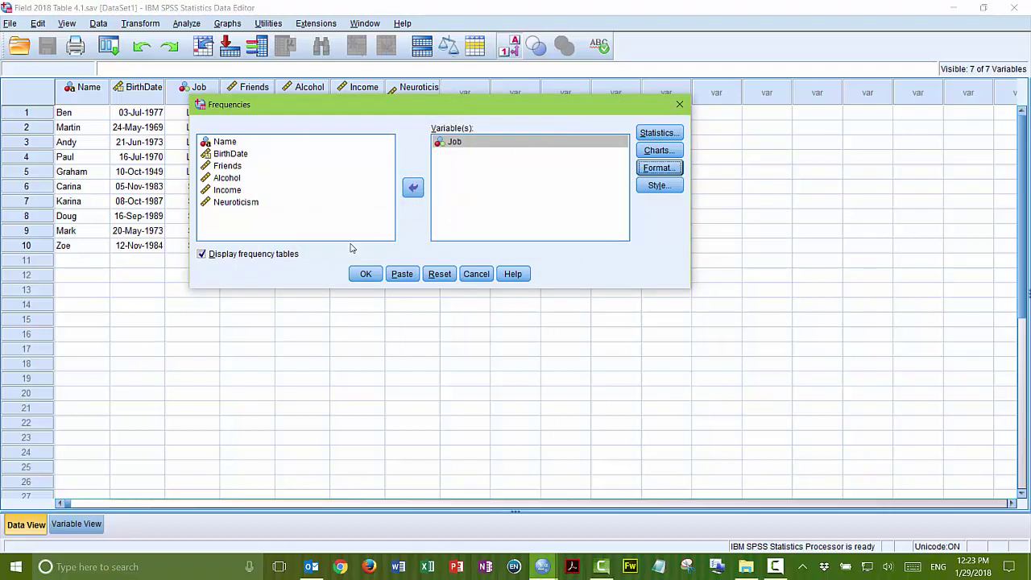
{"action": "left_click", "coordinate": [364, 273]}
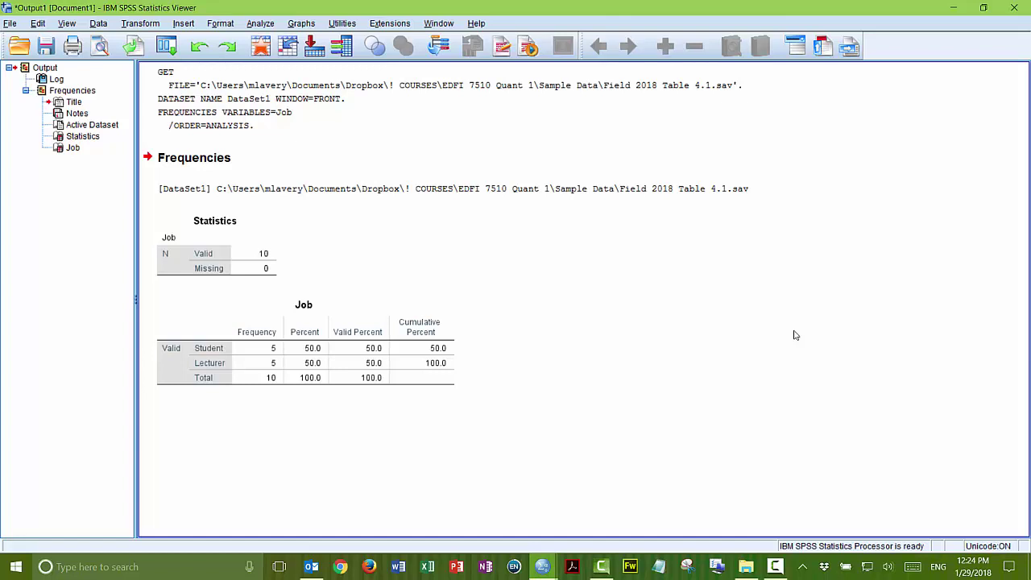
{"action": "left_click", "coordinate": [227, 304]}
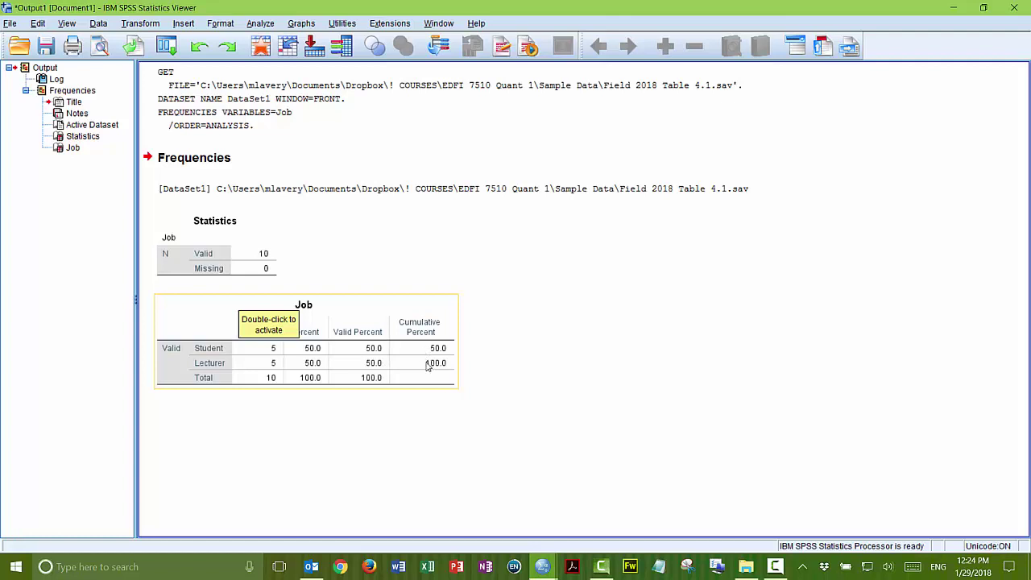
Start a Descriptives analysis and add Friends as its variable.
{"action": "left_click", "coordinate": [258, 24]}
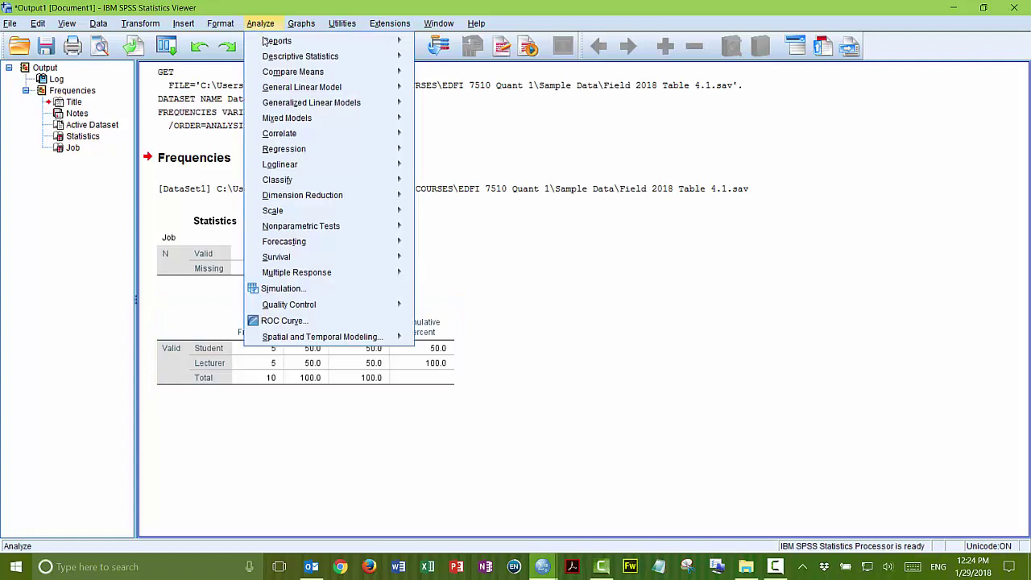
{"action": "mouse_move", "coordinate": [406, 55]}
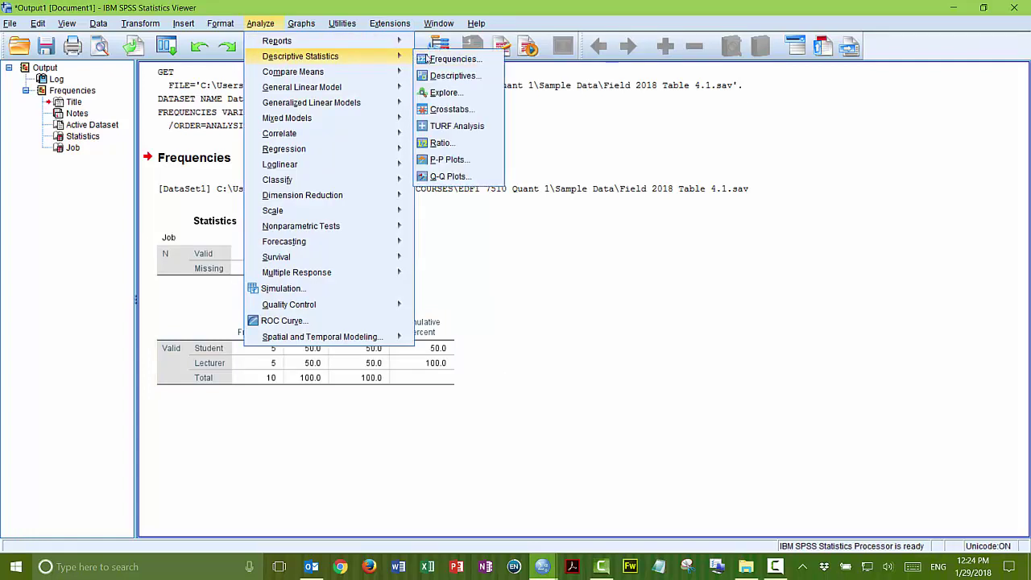
{"action": "left_click", "coordinate": [484, 77]}
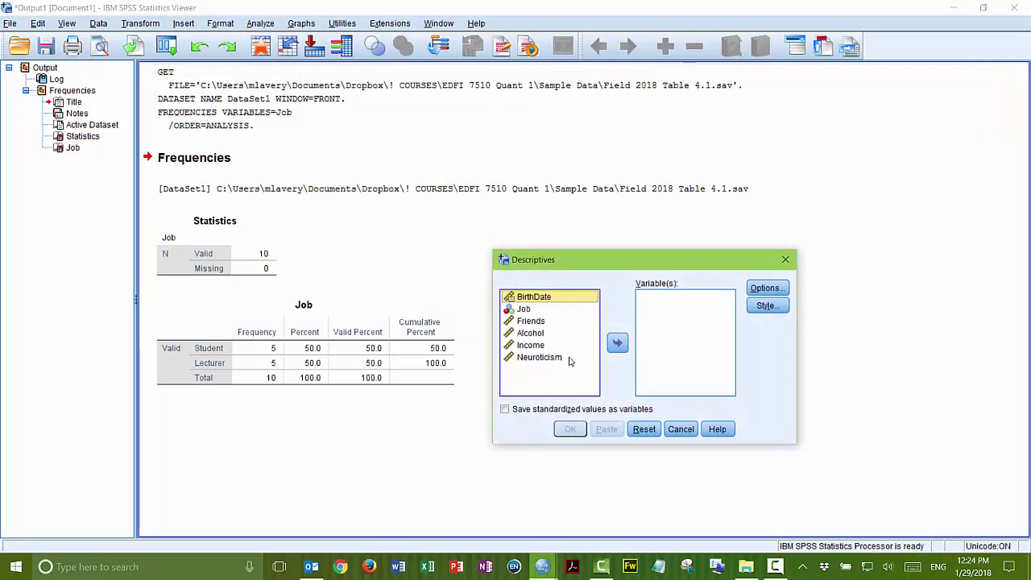
{"action": "left_click", "coordinate": [542, 323]}
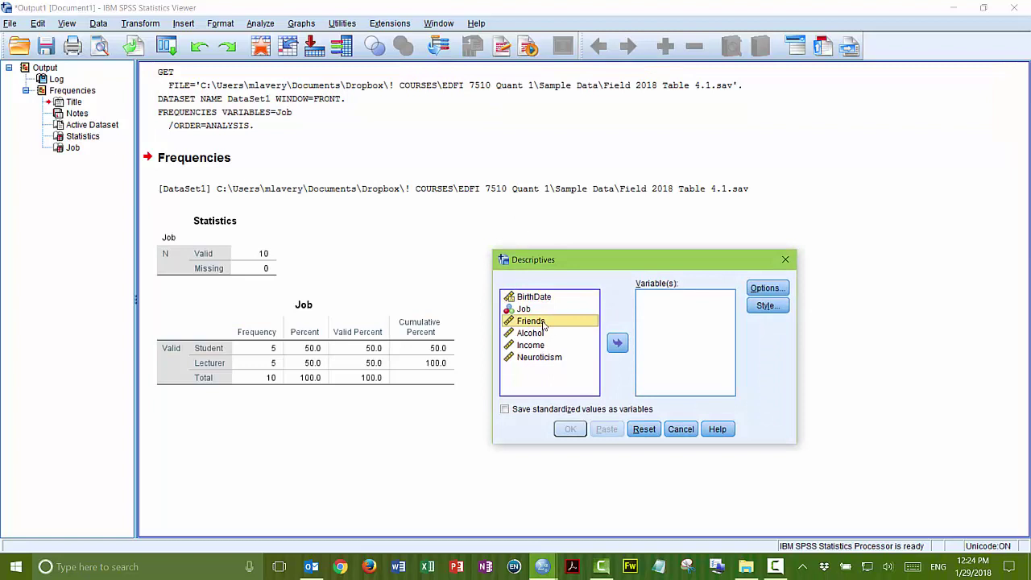
{"action": "left_click", "coordinate": [618, 345]}
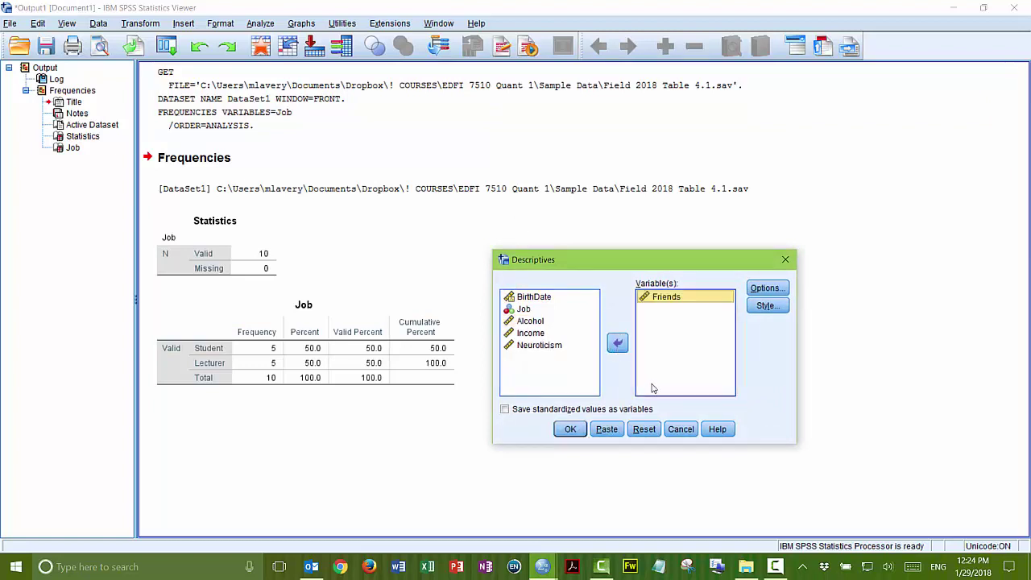
Add range, kurtosis and skewness to the statistics for Friends and run the Descriptives analysis.
{"action": "left_click", "coordinate": [765, 287]}
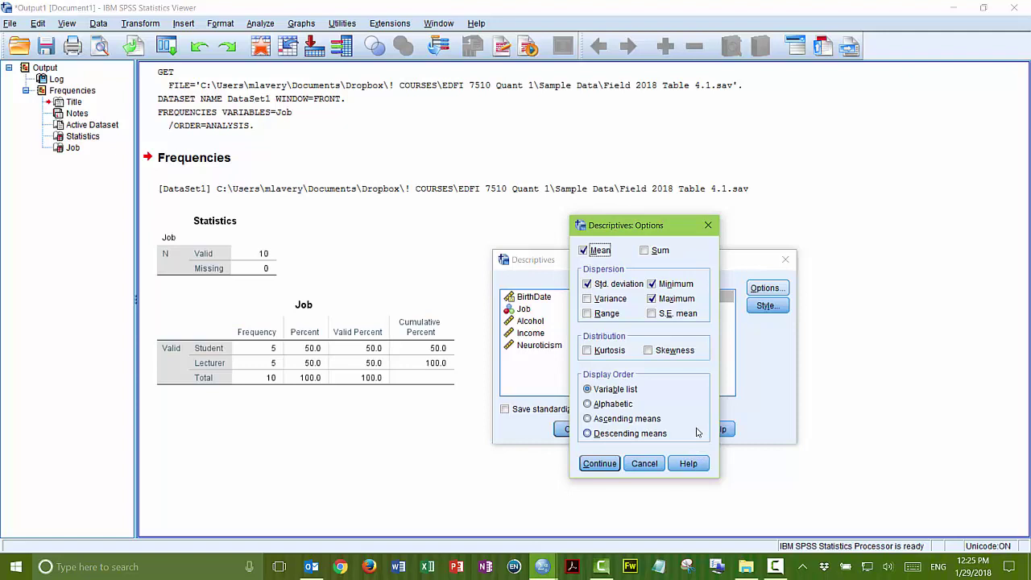
{"action": "left_click", "coordinate": [587, 314]}
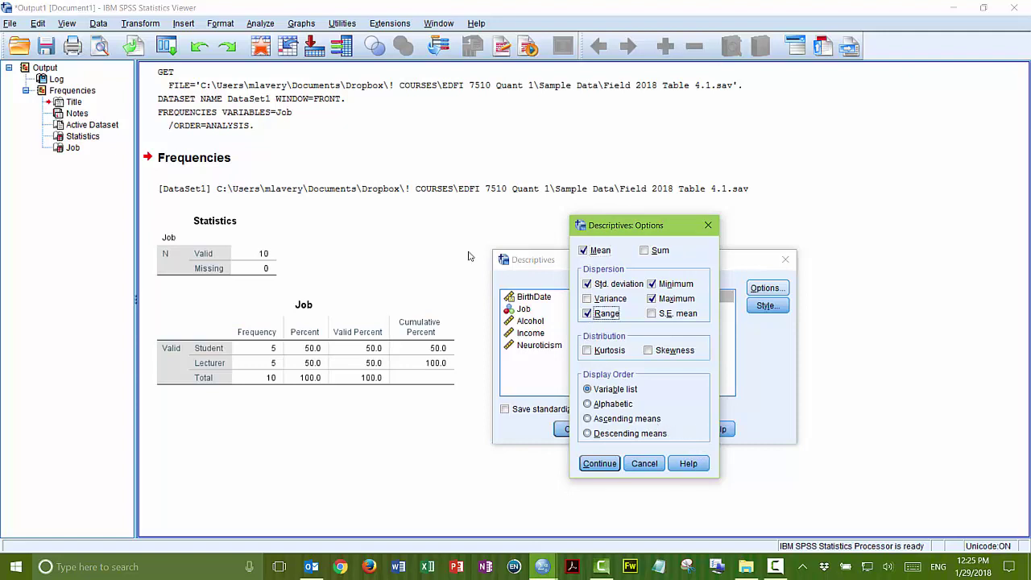
{"action": "left_click", "coordinate": [587, 350]}
{"action": "left_click", "coordinate": [649, 351]}
{"action": "left_click", "coordinate": [600, 463]}
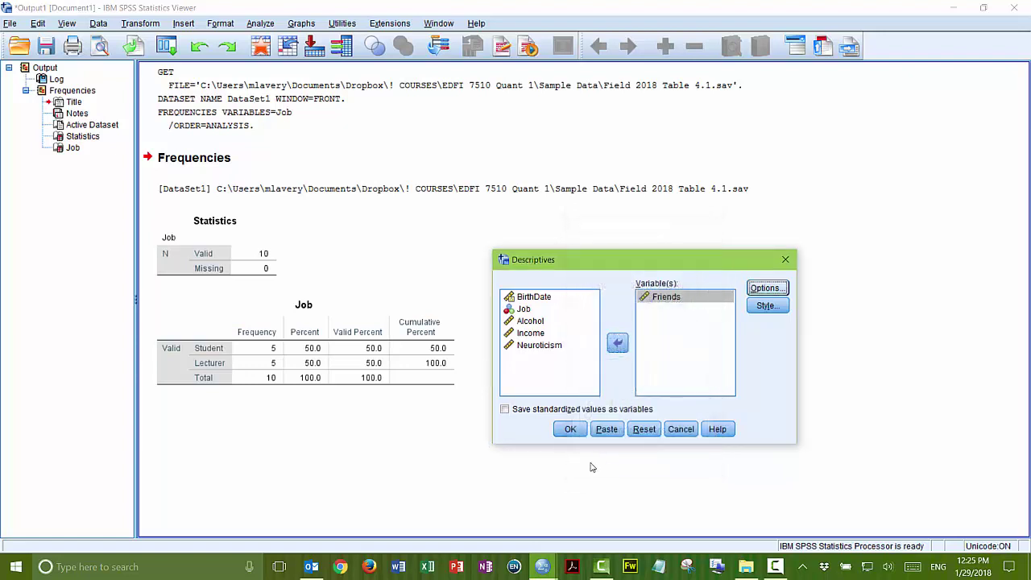
{"action": "left_click", "coordinate": [570, 429]}
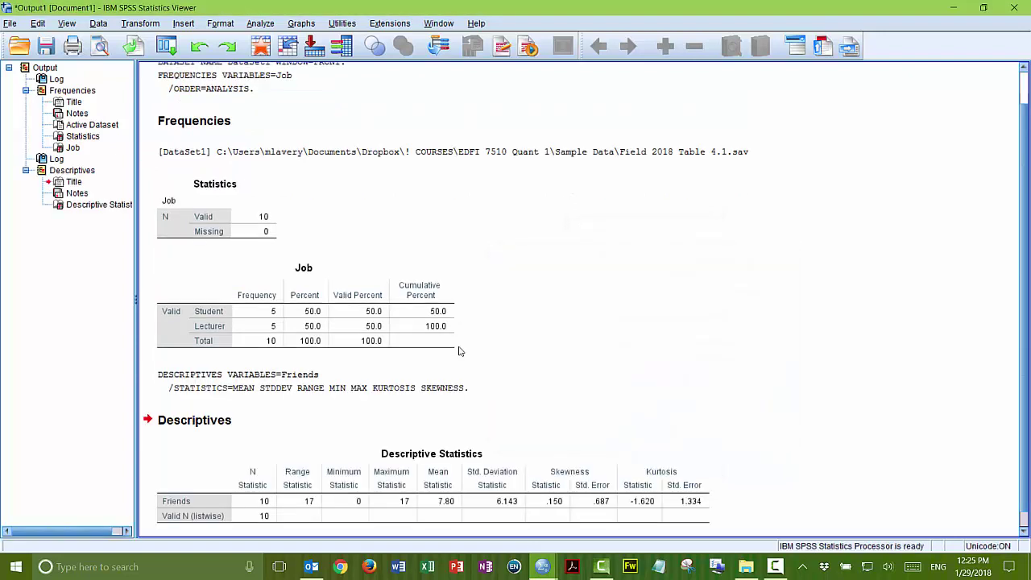
{"action": "scroll", "coordinate": [774, 374], "scroll_direction": "down", "scroll_amount": 1}
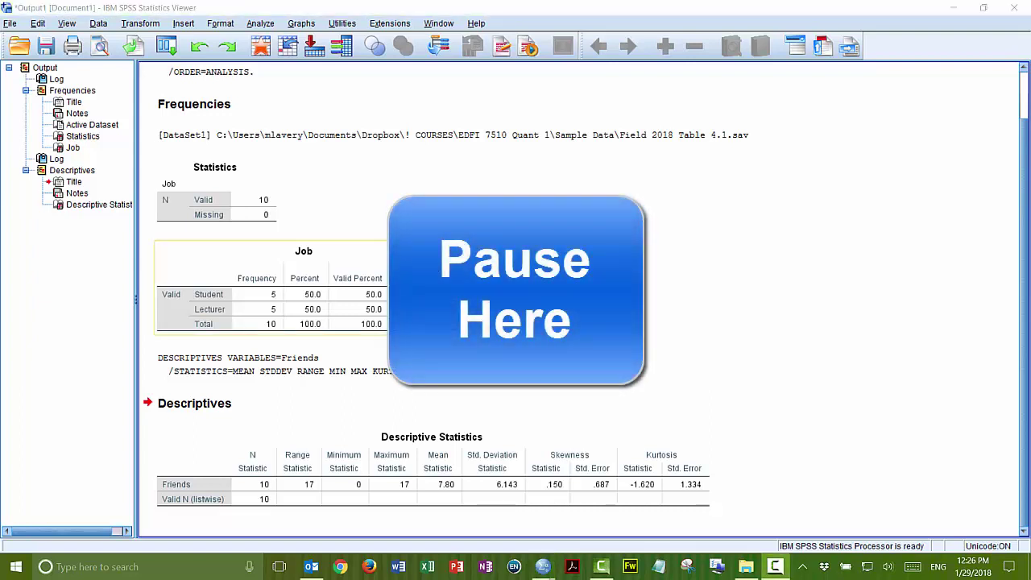
Start another Descriptives analysis and remove Friends from its variables.
{"action": "left_click", "coordinate": [299, 133]}
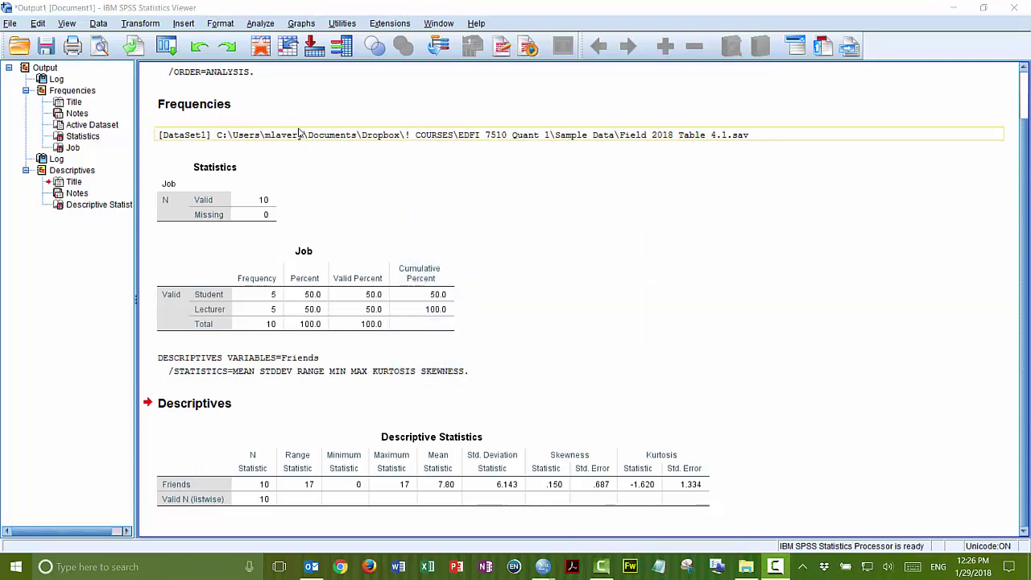
{"action": "left_click", "coordinate": [260, 23]}
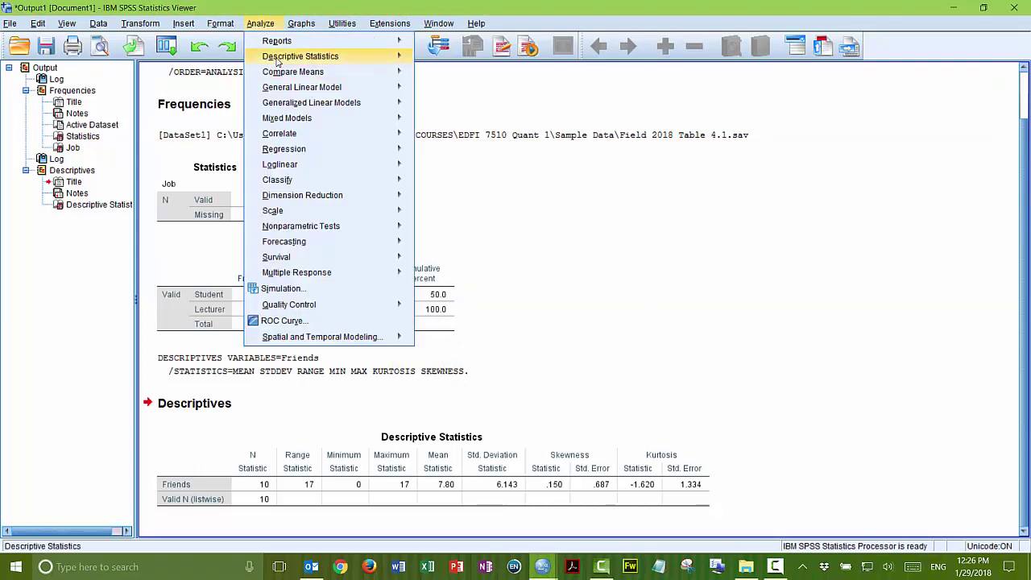
{"action": "mouse_move", "coordinate": [299, 57]}
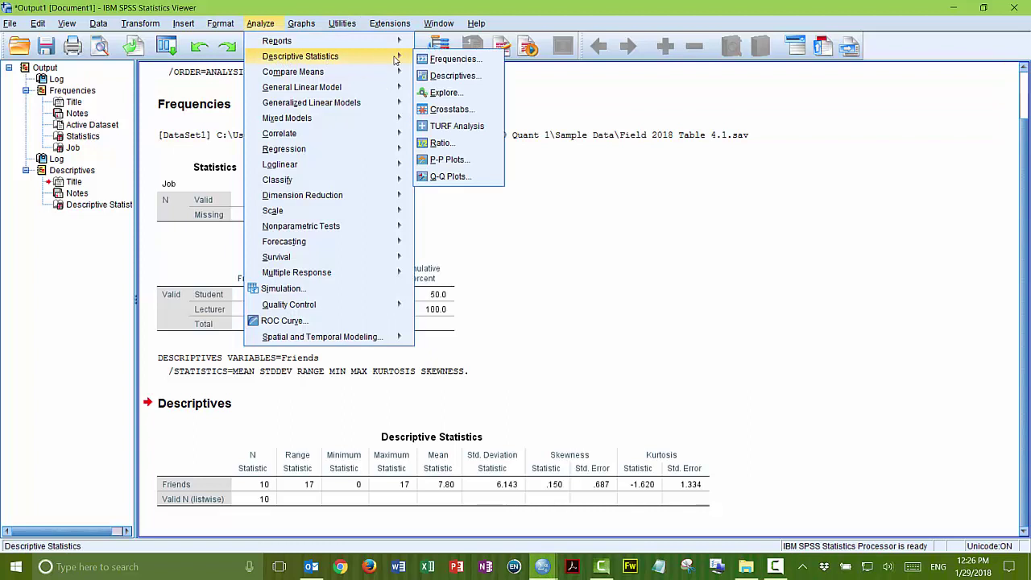
{"action": "left_click", "coordinate": [474, 76]}
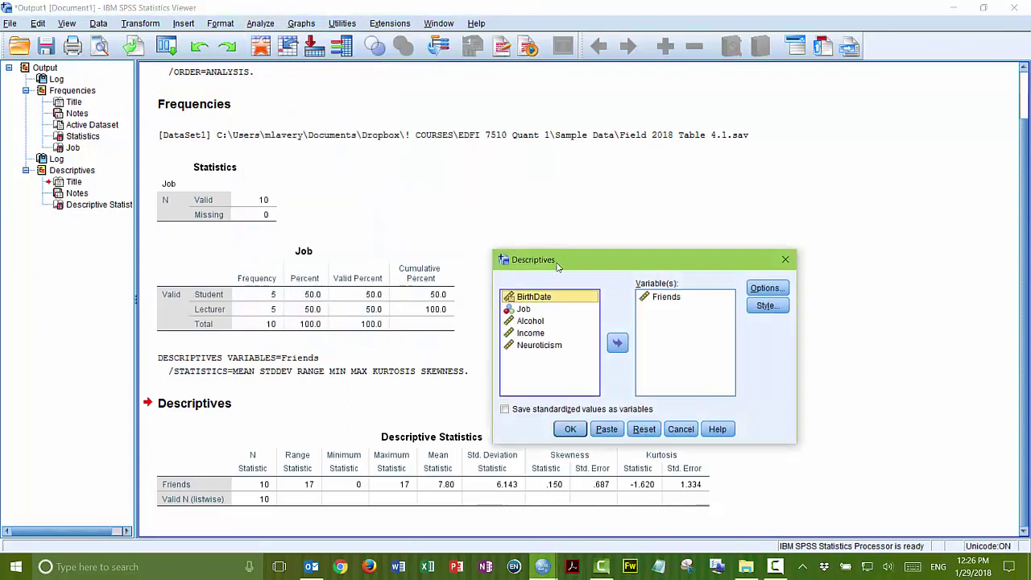
{"action": "left_click", "coordinate": [671, 299]}
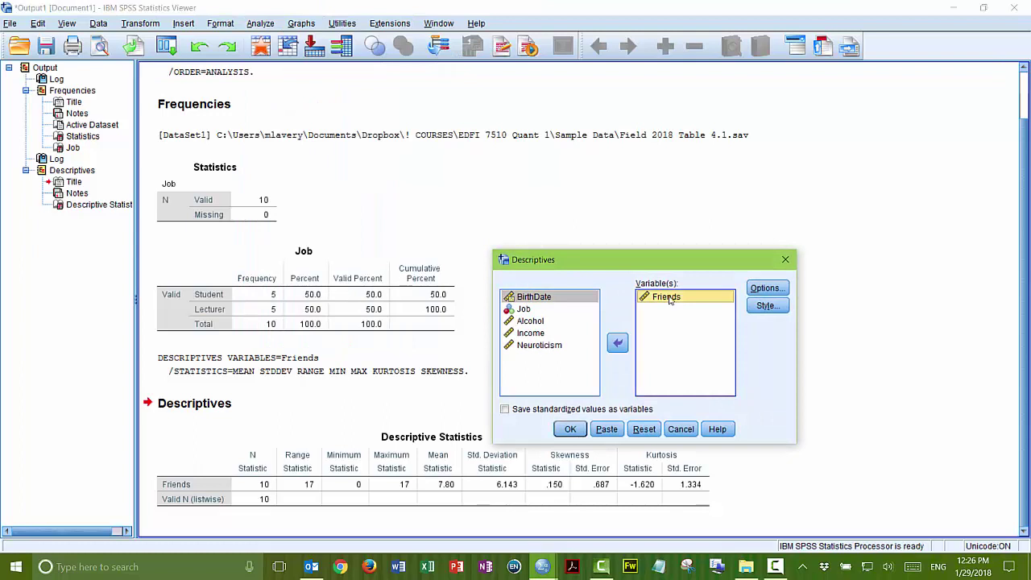
{"action": "left_click_drag", "start_coordinate": [669, 300], "coordinate": [540, 372]}
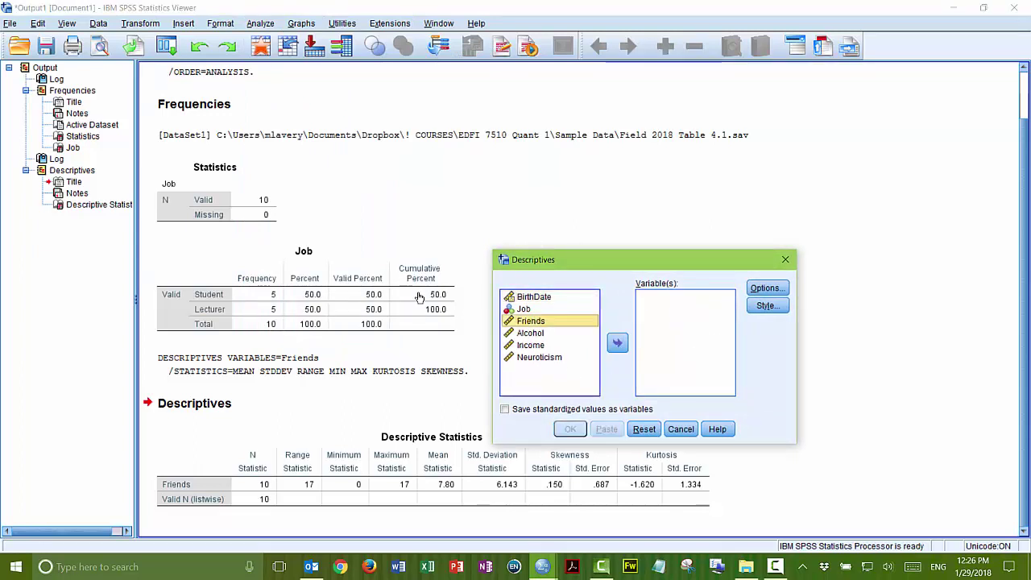
Add Alcohol, Income and Neuroticism as the Descriptives variables and run the analysis.
{"action": "left_click", "coordinate": [535, 334]}
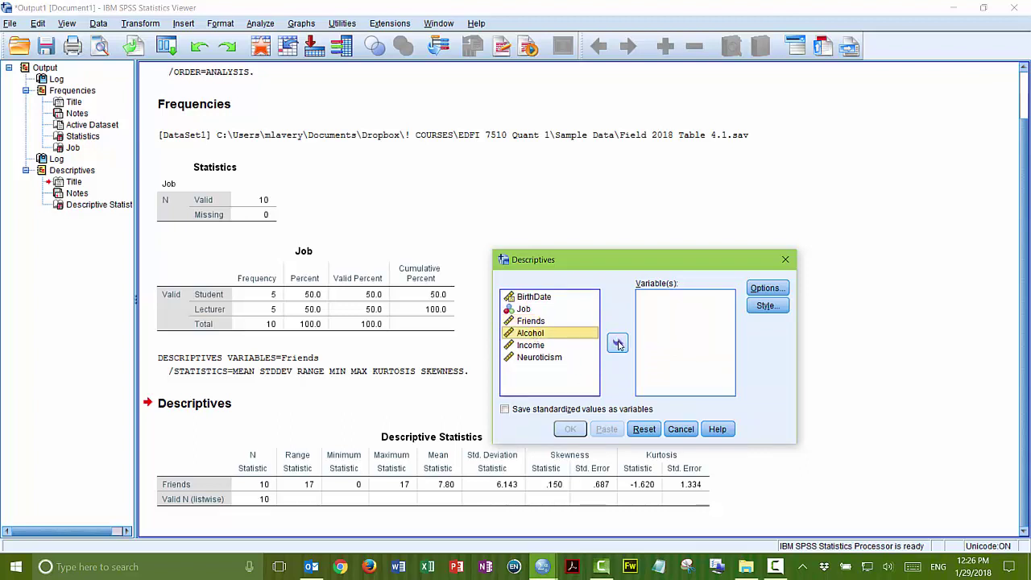
{"action": "left_click", "coordinate": [531, 347], "text": "shift"}
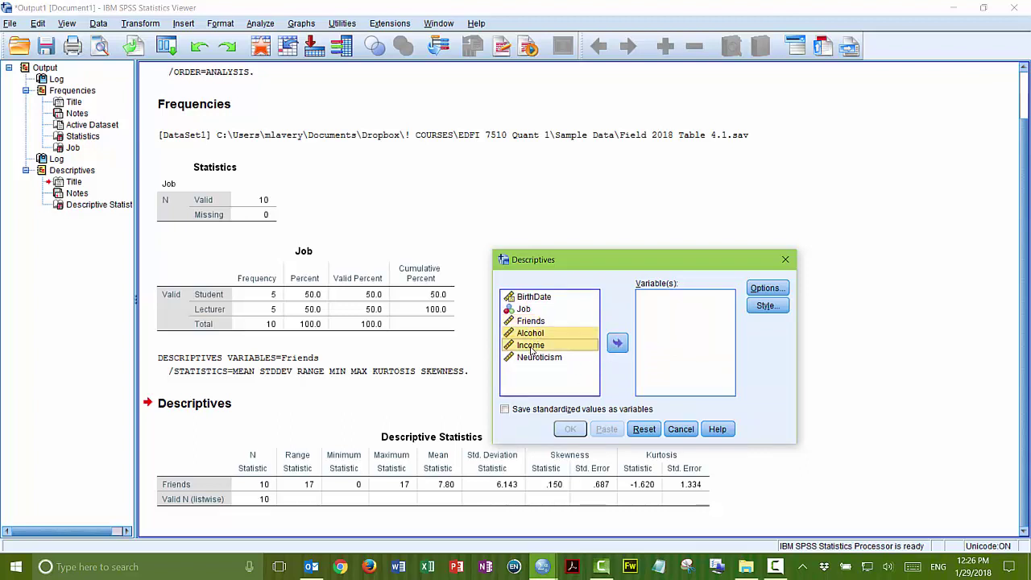
{"action": "left_click", "coordinate": [533, 361], "text": "shift"}
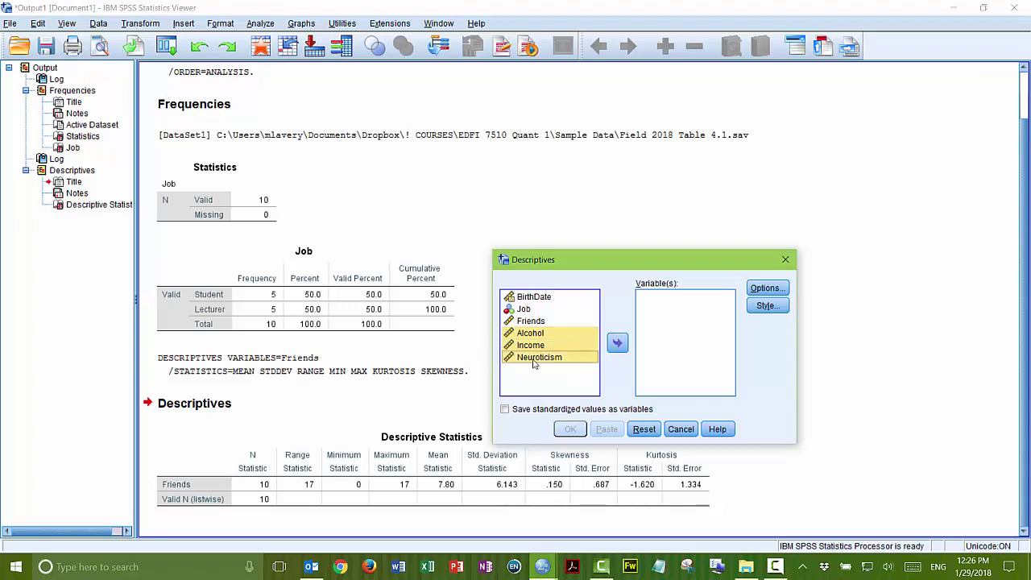
{"action": "left_click", "coordinate": [617, 342]}
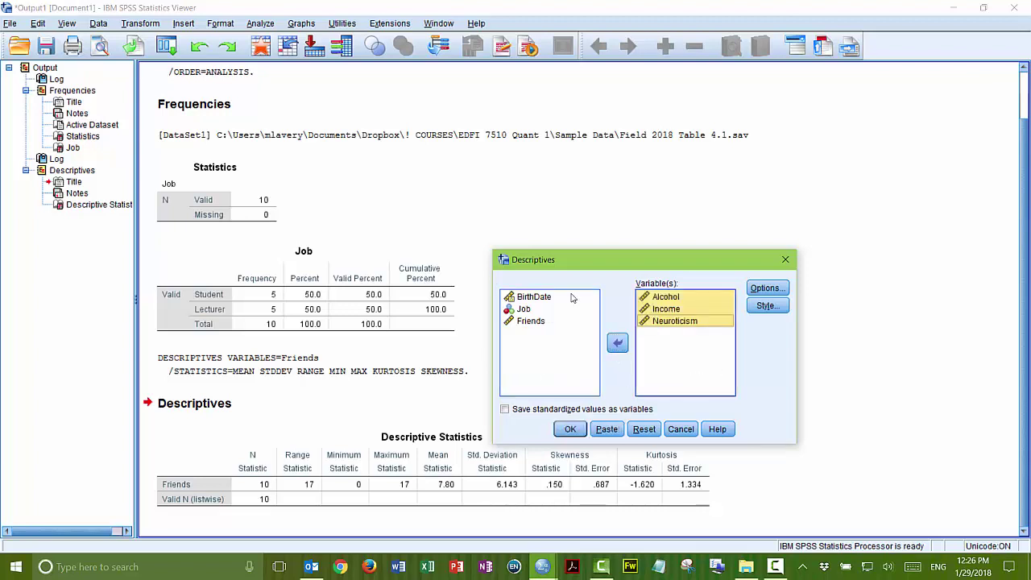
{"action": "left_click", "coordinate": [713, 369]}
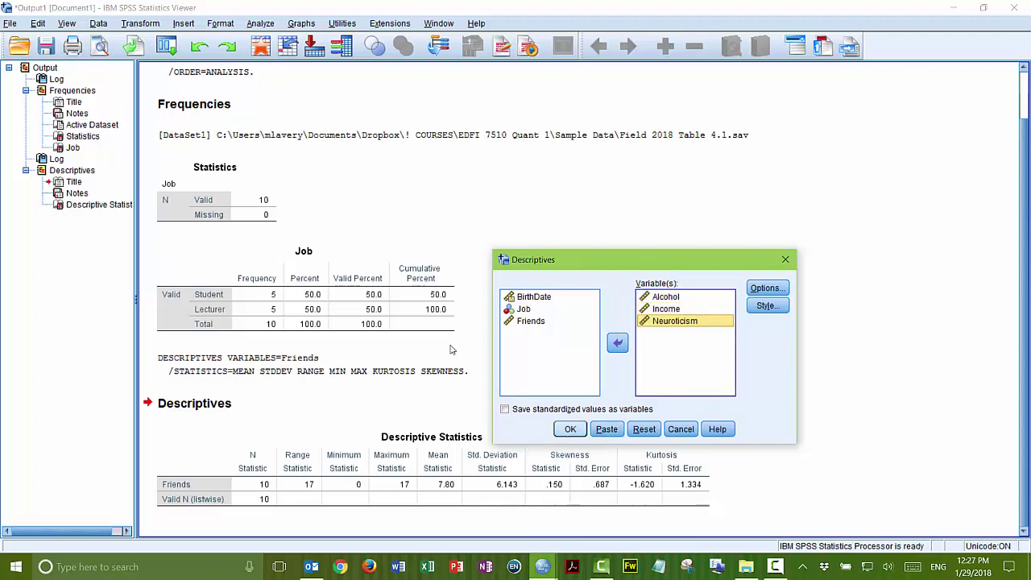
{"action": "key", "text": "Return"}
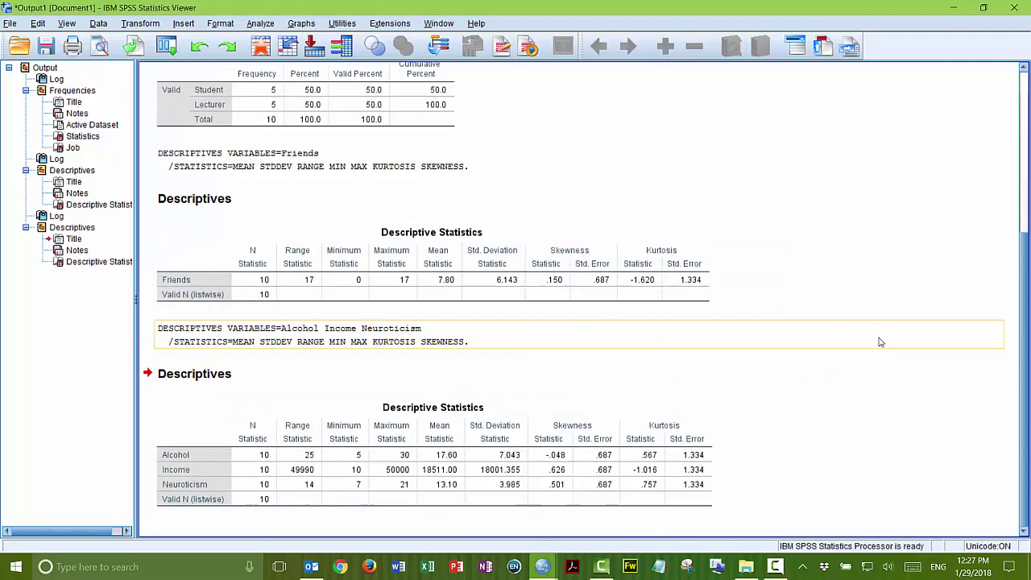
{"action": "left_click", "coordinate": [149, 480]}
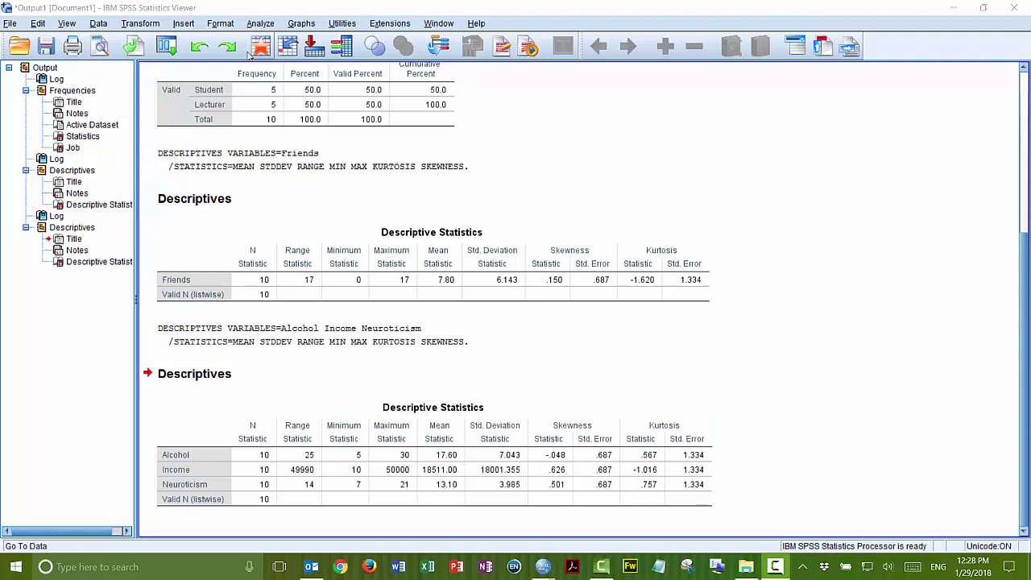
Split the file to compare groups based on Job, sorting the file by the grouping variable.
{"action": "left_click", "coordinate": [98, 24]}
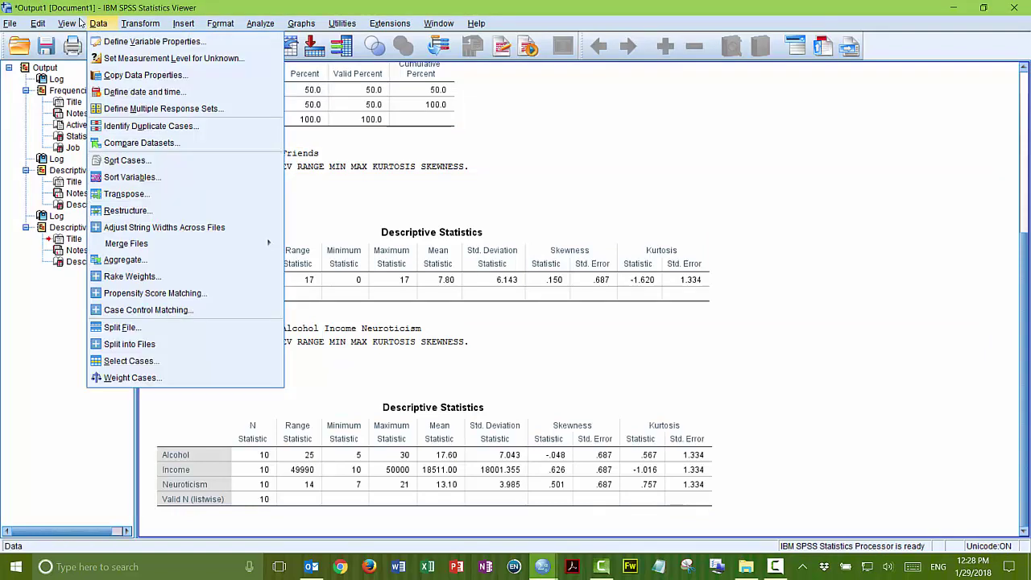
{"action": "left_click", "coordinate": [140, 328]}
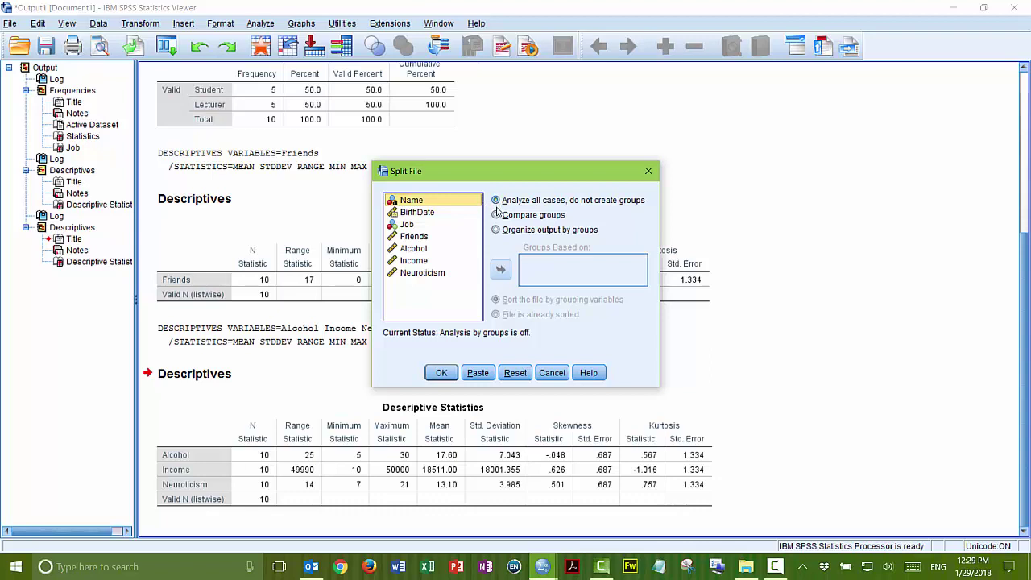
{"action": "left_click", "coordinate": [496, 215]}
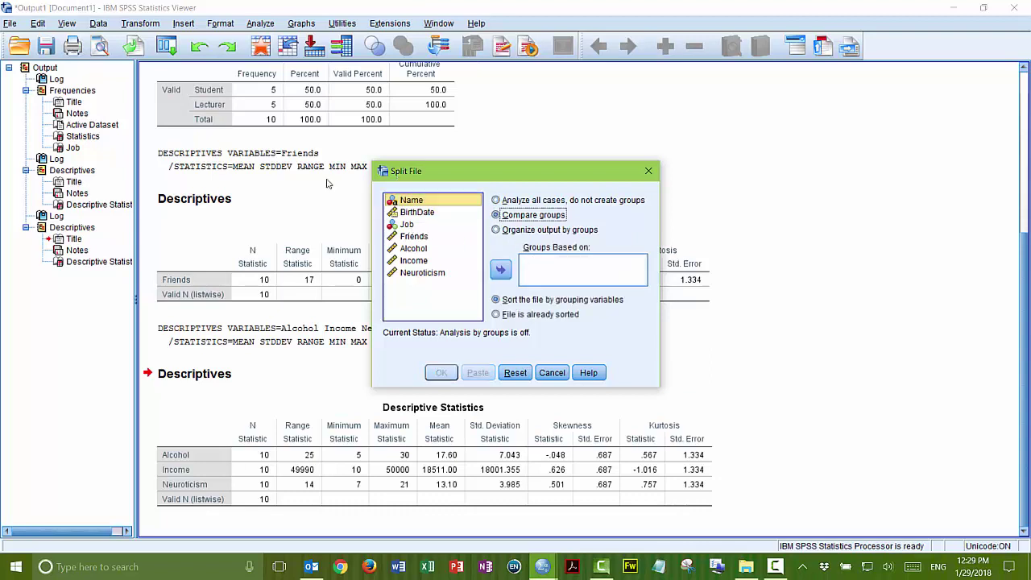
{"action": "left_click", "coordinate": [406, 224]}
{"action": "left_click_drag", "start_coordinate": [413, 224], "coordinate": [564, 276]}
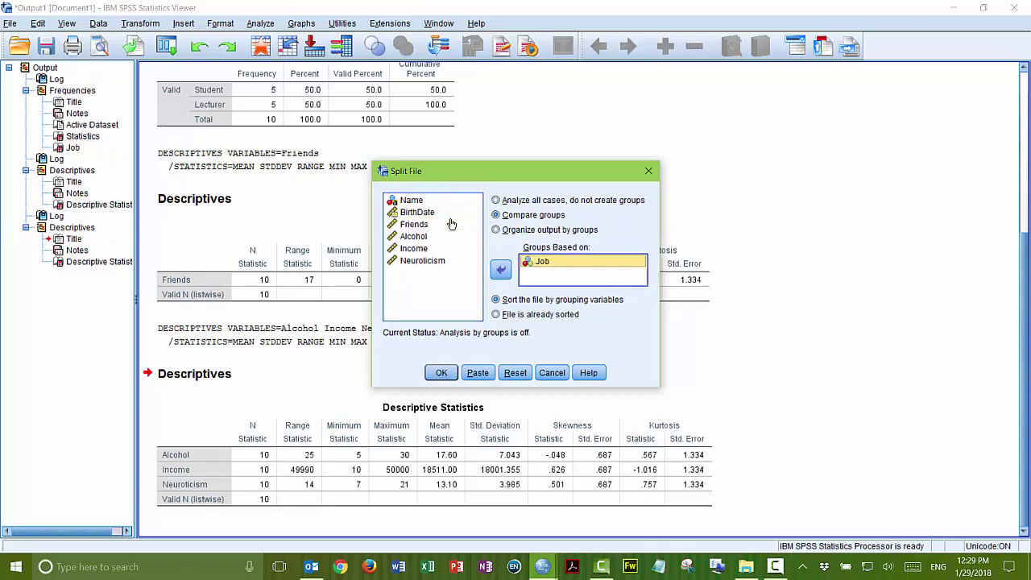
{"action": "left_click", "coordinate": [441, 373]}
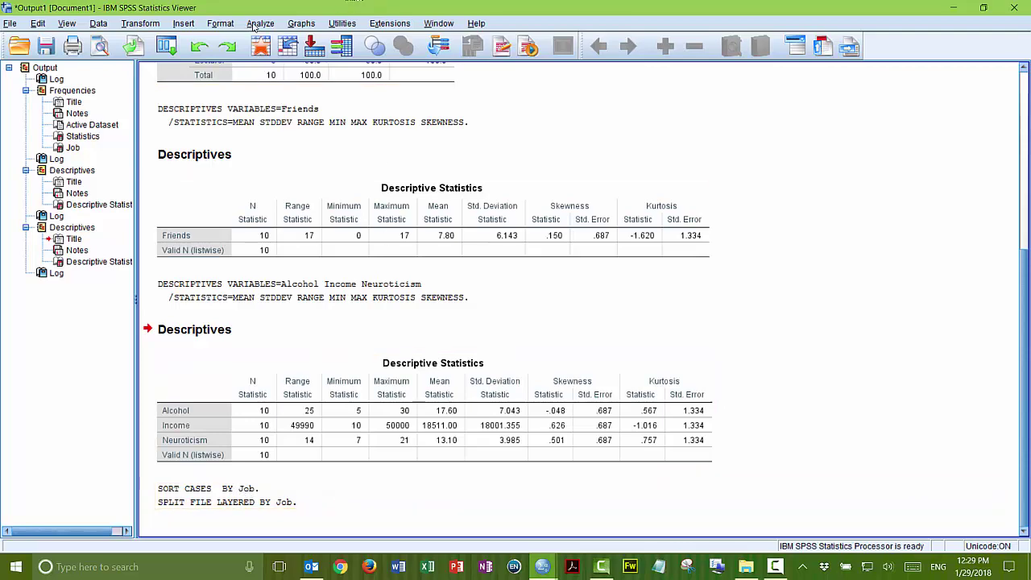
Add Friends ahead of Alcohol, Income and Neuroticism in a new Descriptives analysis and run it on the split file.
{"action": "left_click", "coordinate": [254, 26]}
{"action": "mouse_move", "coordinate": [328, 58]}
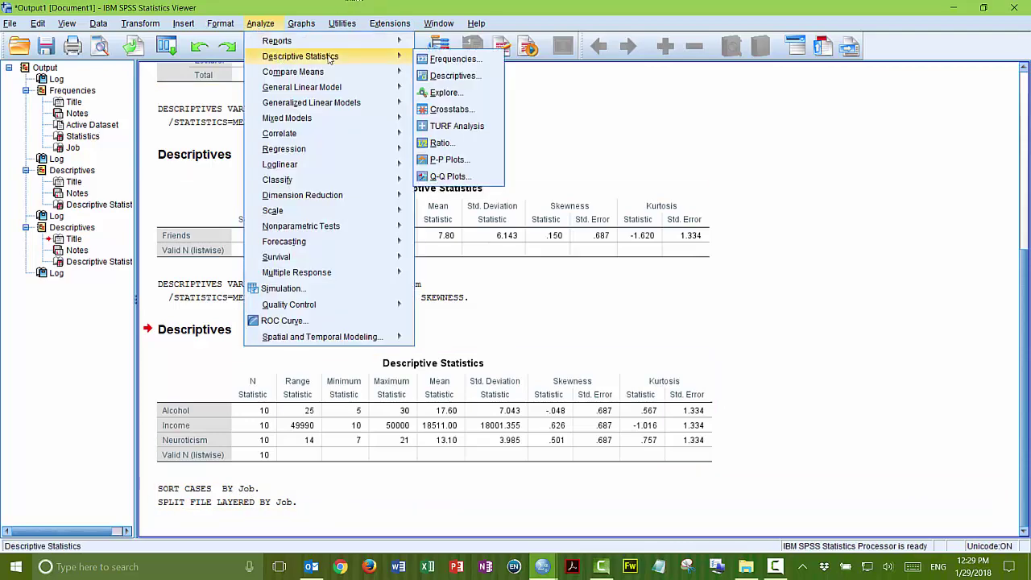
{"action": "left_click", "coordinate": [453, 76]}
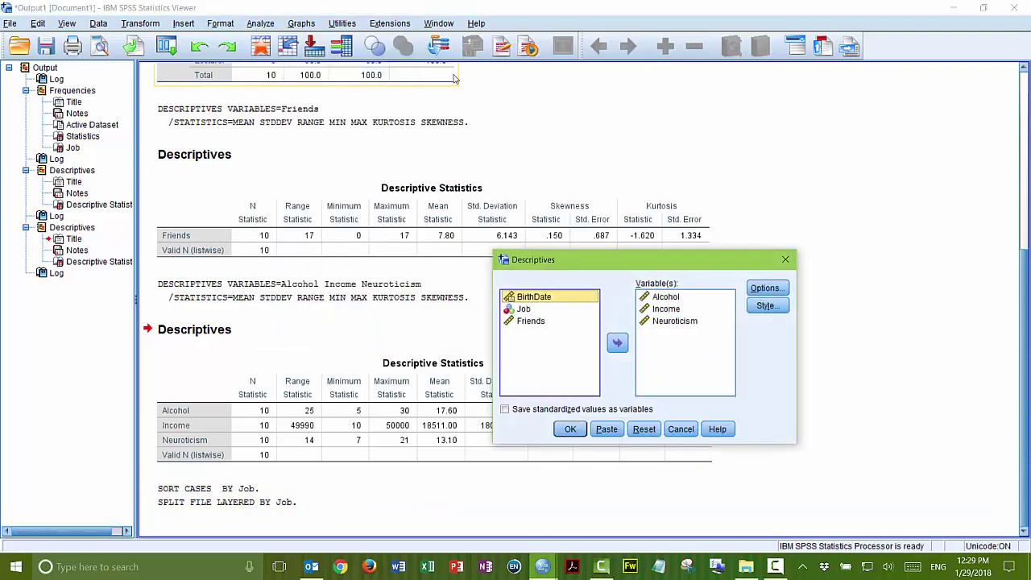
{"action": "left_click", "coordinate": [529, 324]}
{"action": "left_click_drag", "start_coordinate": [529, 324], "coordinate": [662, 296]}
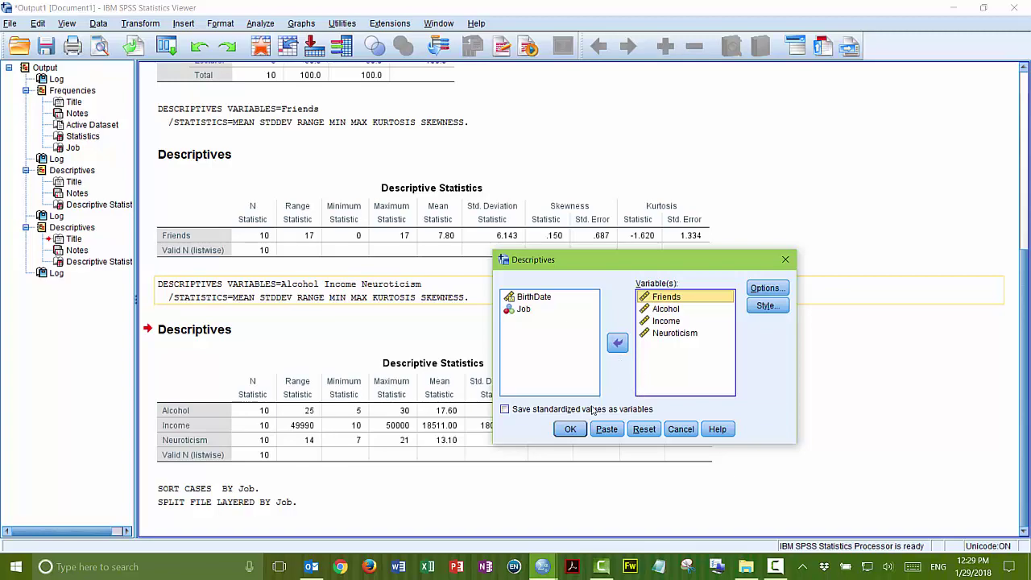
{"action": "left_click", "coordinate": [570, 429]}
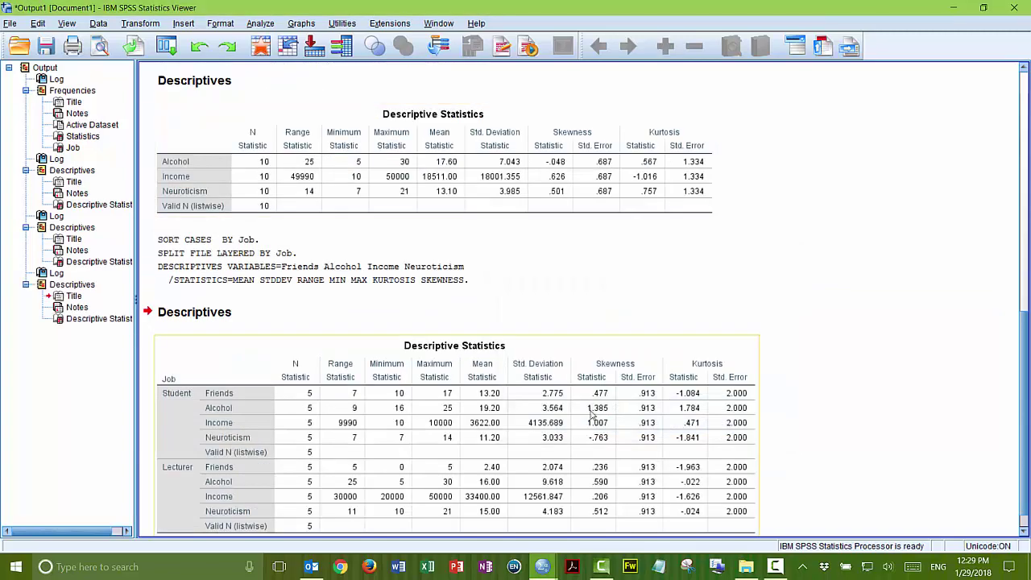